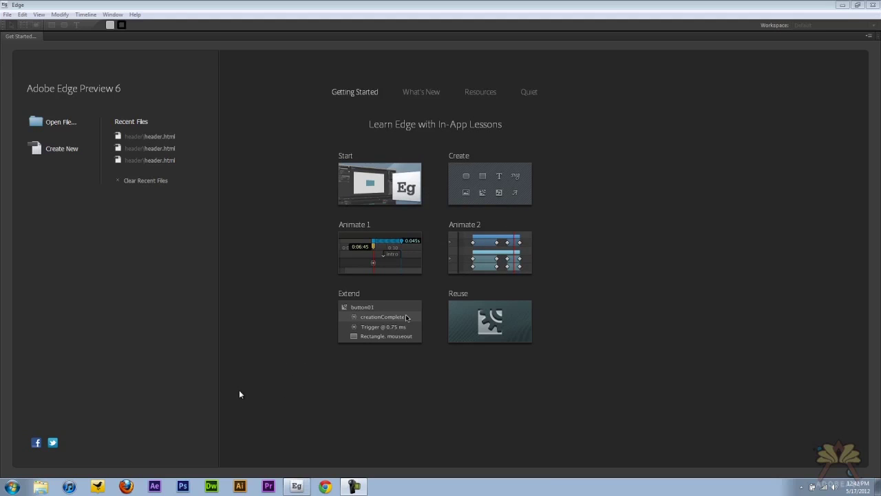
Toggle the welcome screen between quiet view and lesson thumbnails, and move the playhead to 0:00.
left_click(528, 92)
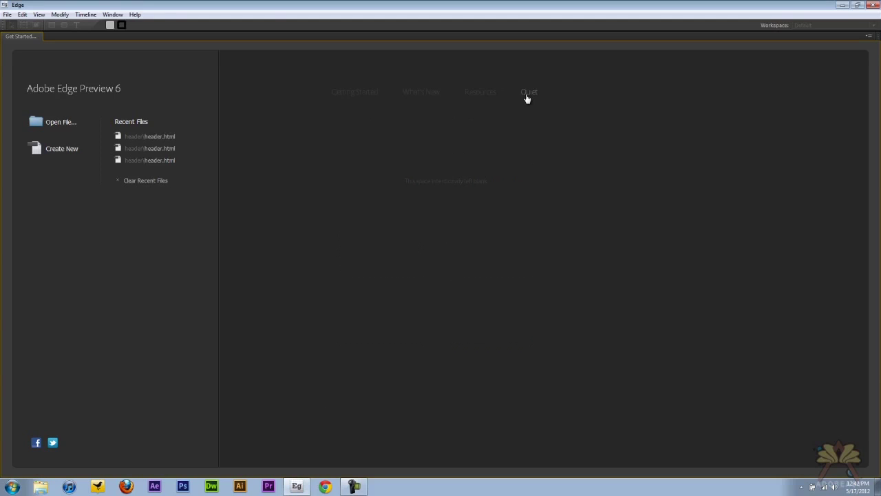
left_click(358, 92)
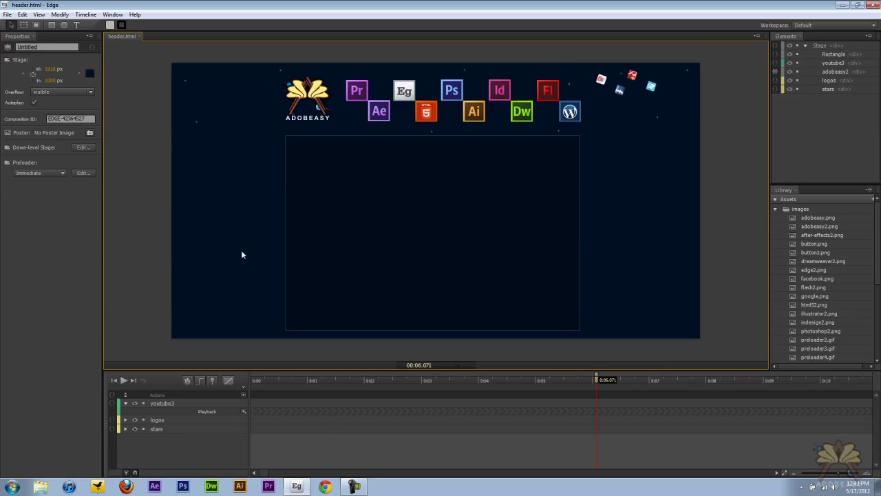
left_click_drag(284, 381, 533, 379)
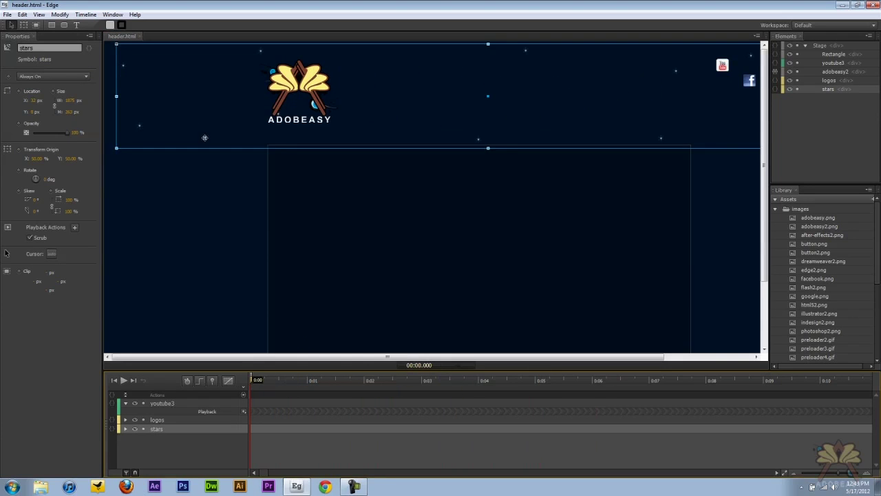
Export the stars symbol over the existing stars.eglib file, confirming the replacement.
right_click(139, 124)
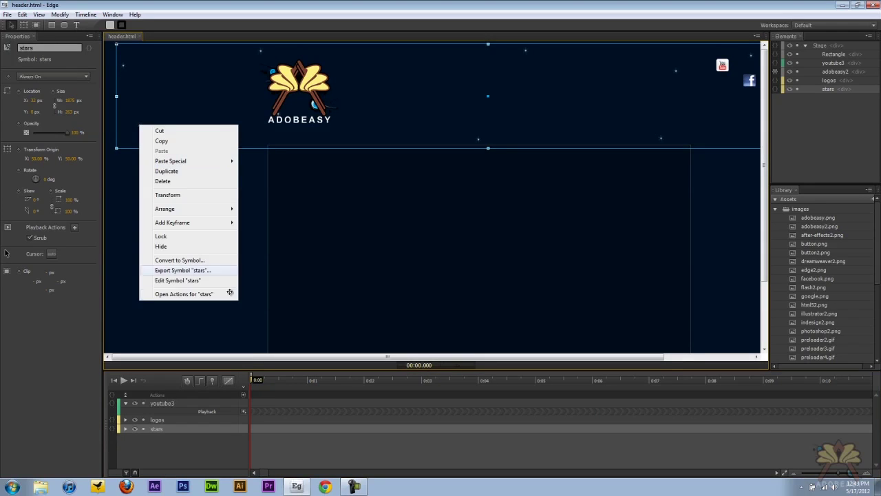
left_click(198, 270)
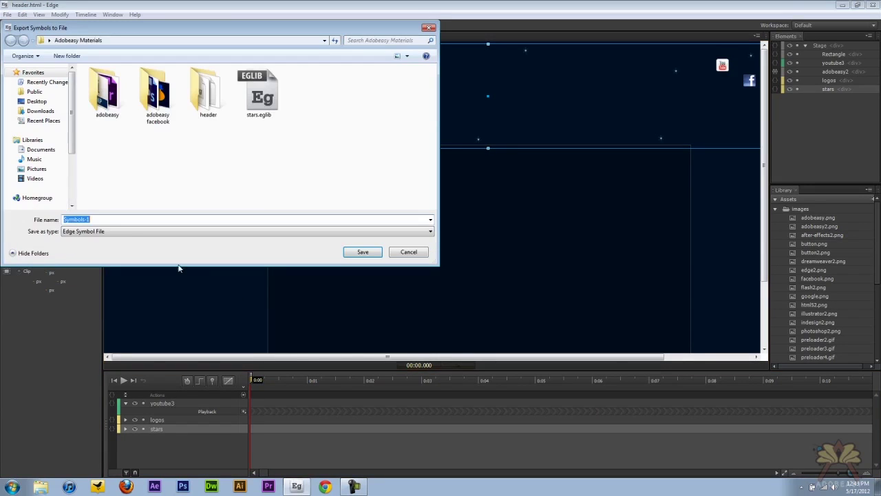
left_click(260, 113)
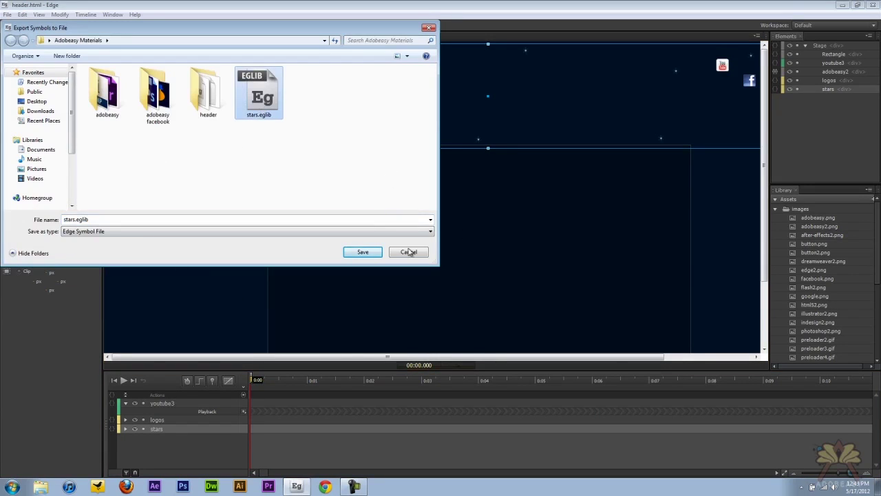
left_click(362, 251)
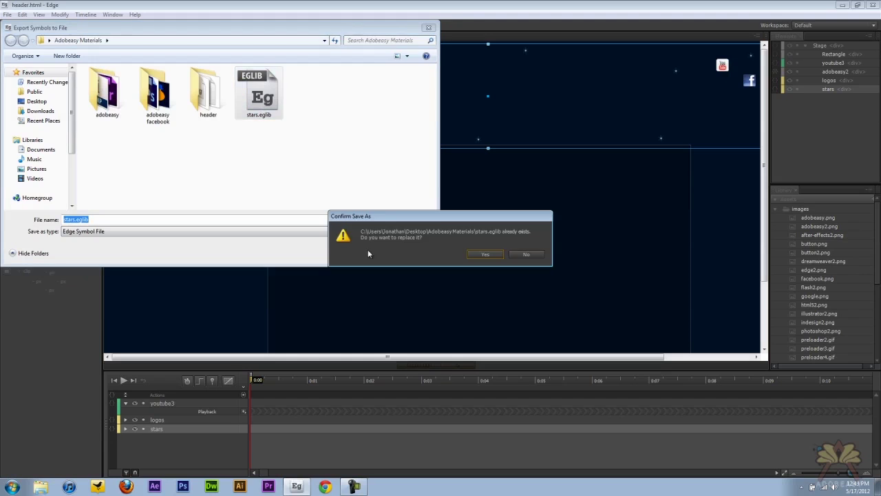
left_click(484, 254)
left_click(161, 199)
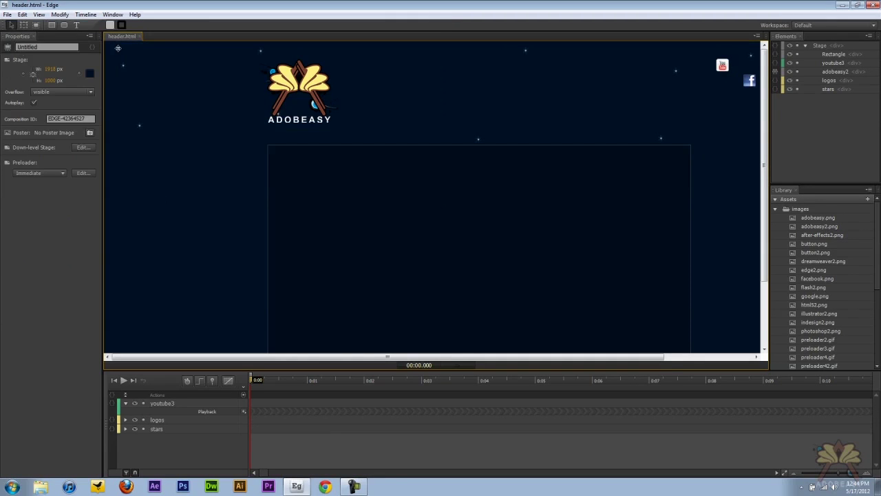
Create a new document with a dark purple stage background.
key("ctrl+n")
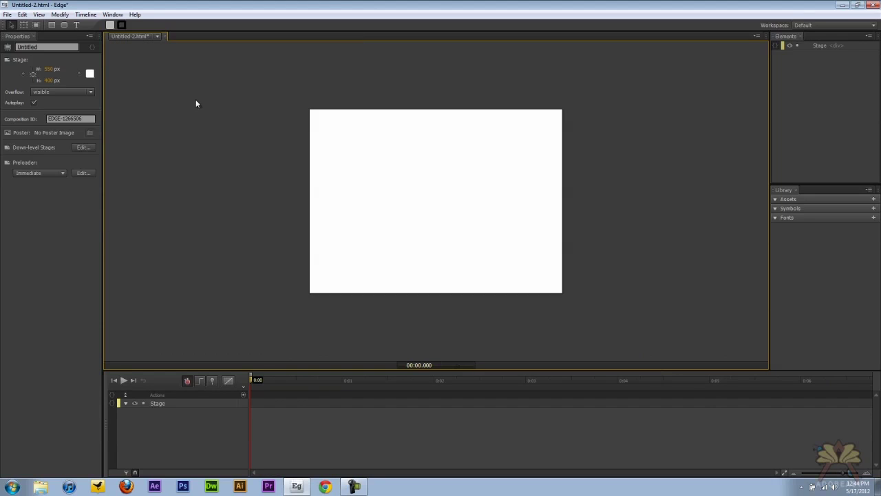
left_click(89, 73)
left_click(94, 137)
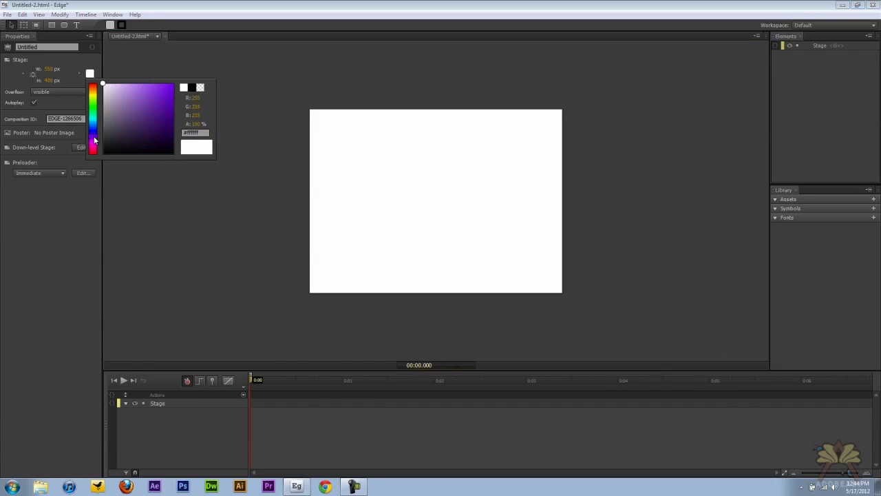
left_click(155, 143)
left_click(173, 161)
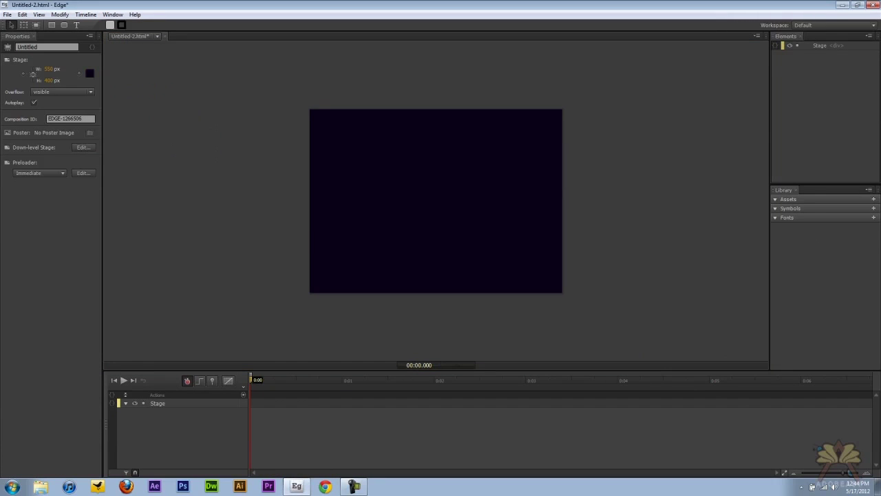
Import stars.eglib into the Library, place the stars symbol on the stage, and preview the timeline.
left_click(873, 207)
left_click(809, 215)
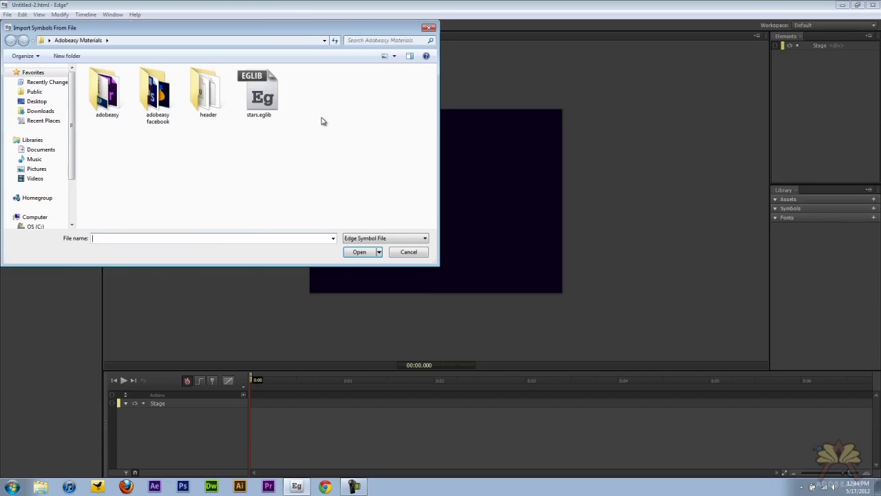
double_click(267, 91)
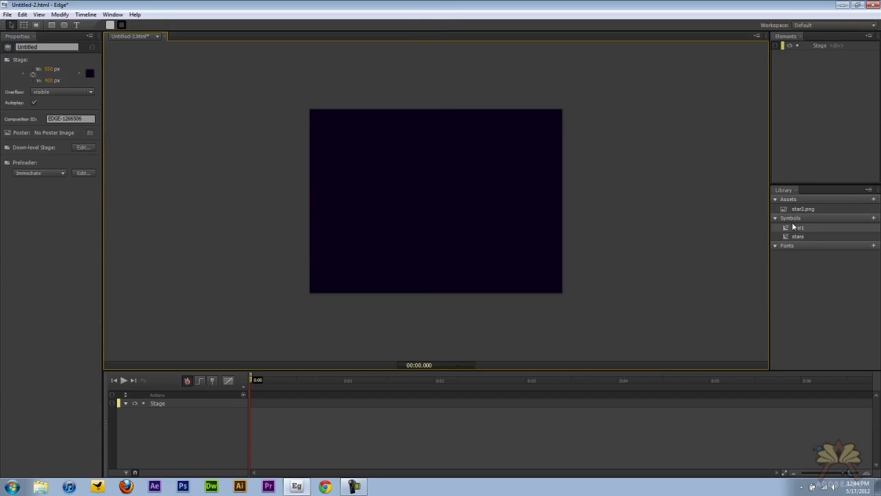
left_click_drag(798, 236, 386, 192)
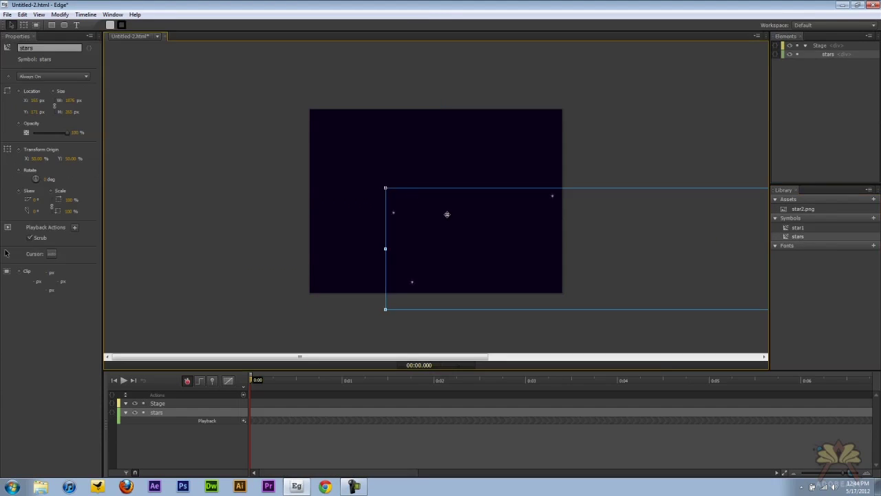
left_click_drag(447, 213, 348, 142)
left_click_drag(258, 379, 480, 378)
left_click_drag(264, 378, 216, 378)
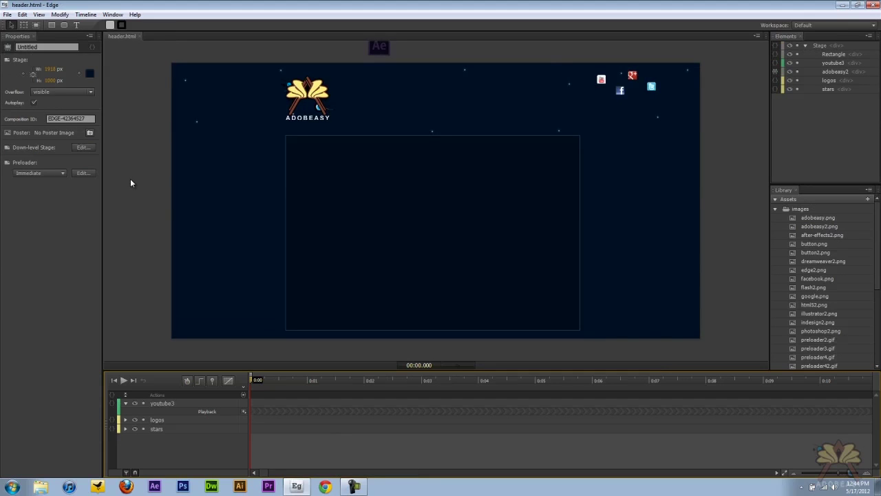
Show the Code panel from the panel list and select part of the window.open code.
left_click(113, 15)
left_click(121, 93)
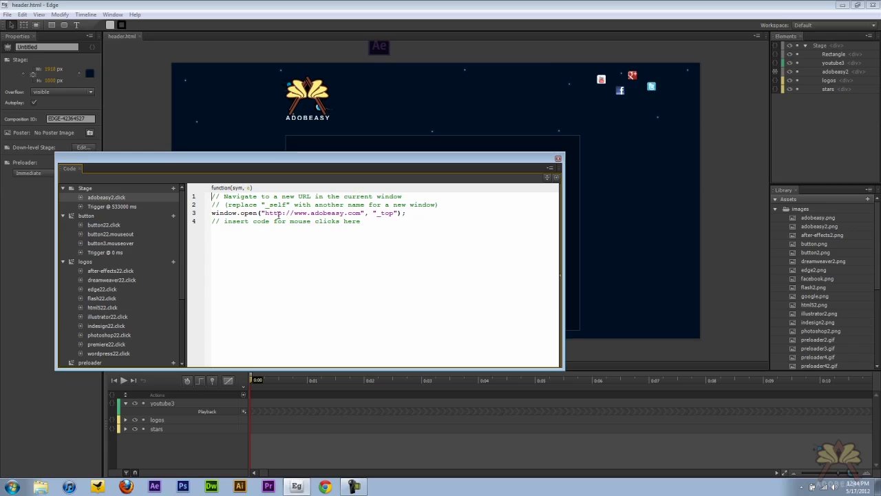
left_click_drag(224, 212, 374, 205)
left_click(343, 213)
Review the after-effects22, dreamweaver22, edge22 and flash22 click handlers, then close the Code panel.
left_click(90, 270)
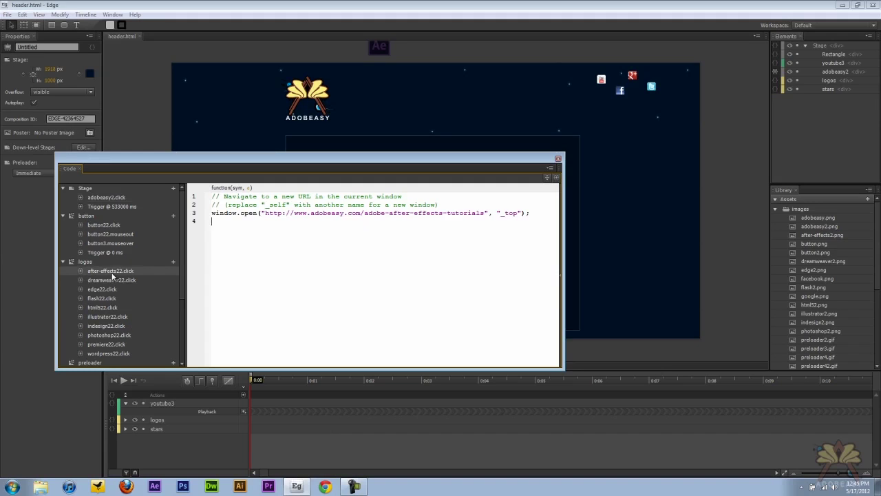
left_click(110, 280)
left_click(110, 289)
left_click(110, 298)
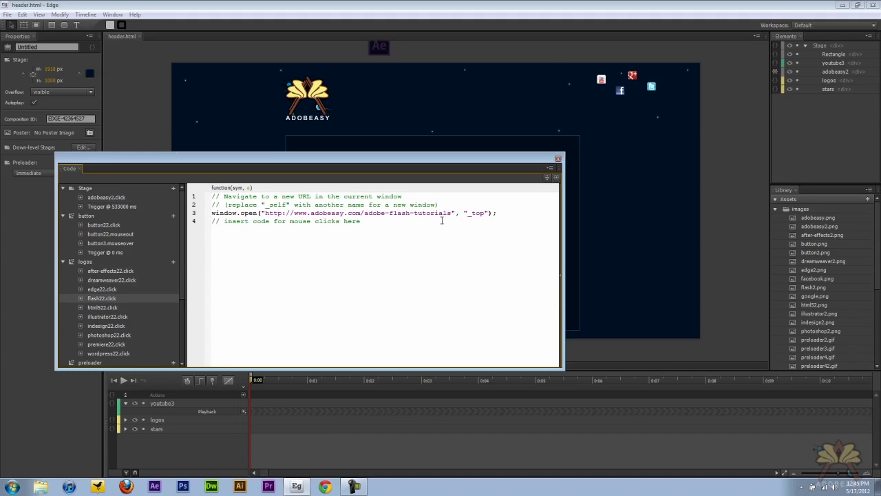
key("Escape")
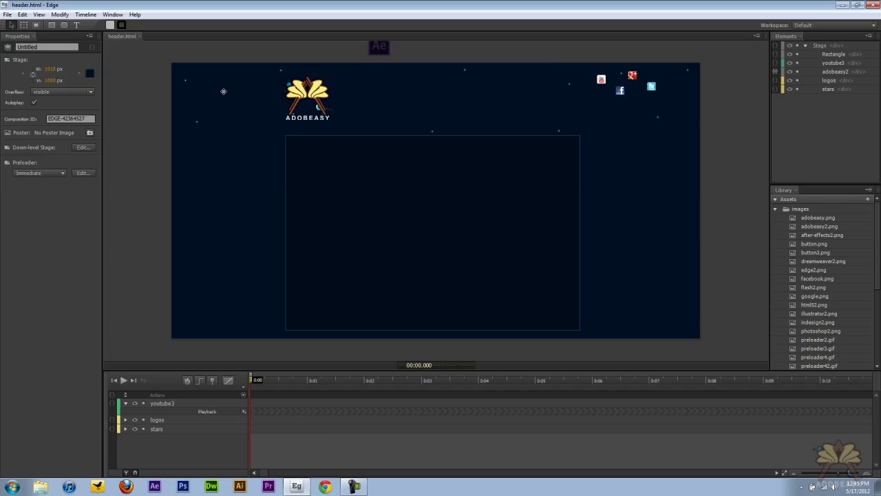
Assign Shift+T to Insert Trigger in Keyboard Shortcuts, then use it to add a trigger at 0 ms.
left_click(23, 14)
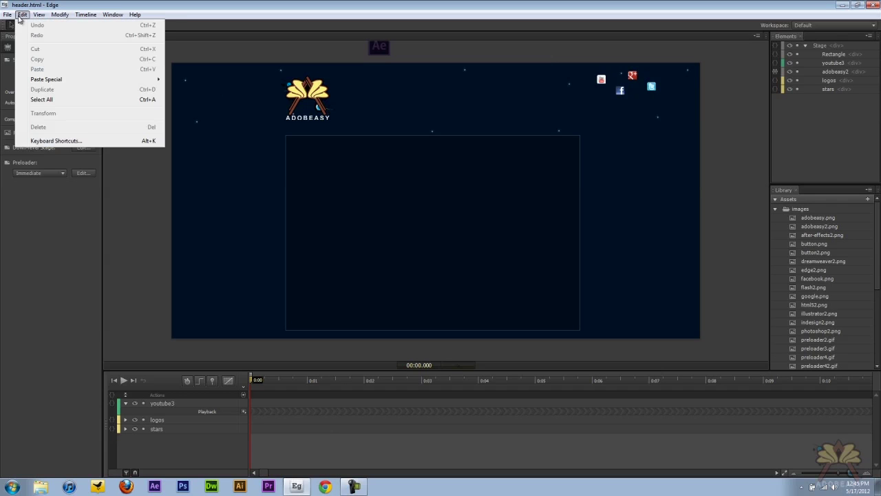
left_click(79, 141)
left_click_drag(393, 149, 285, 157)
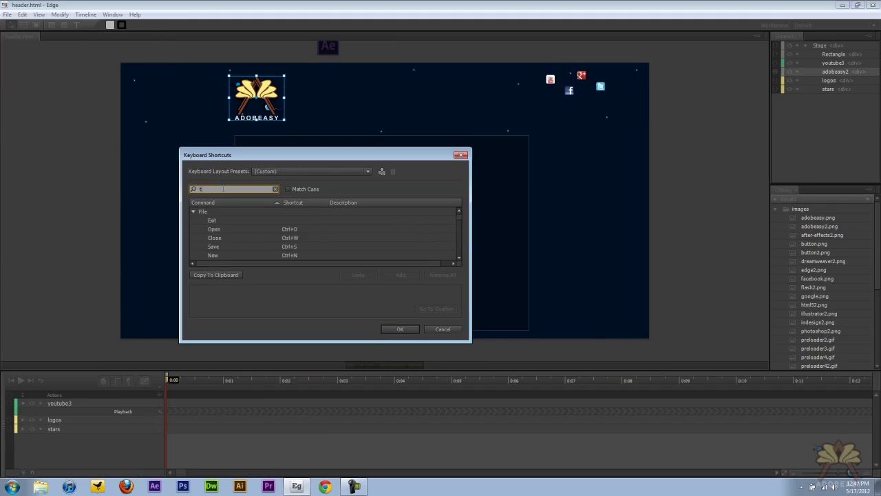
type("trigg")
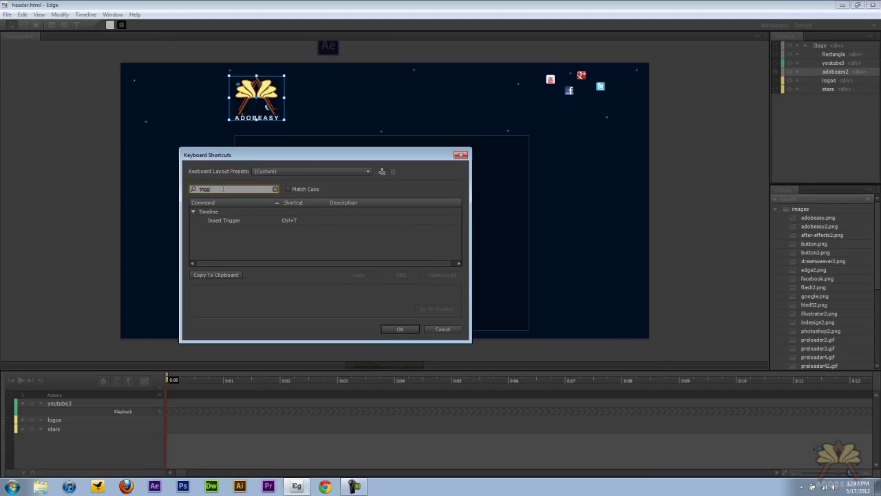
type("er")
left_click(290, 220)
key("shift+t")
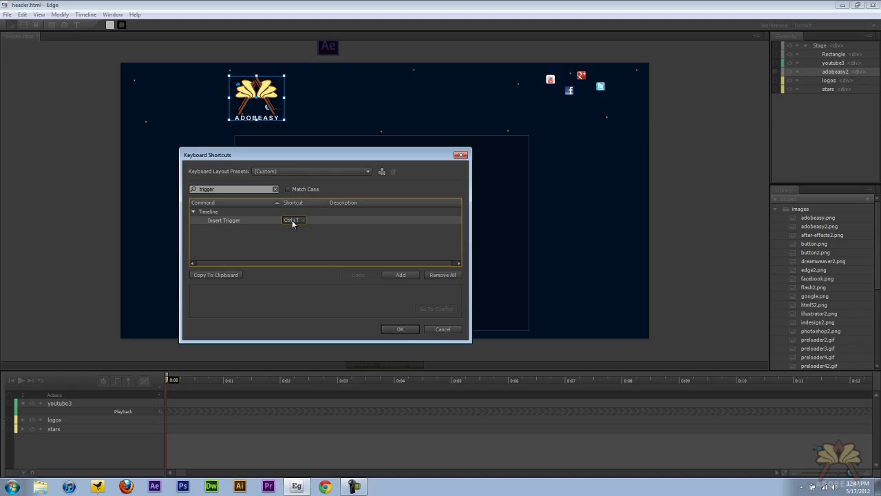
left_click(413, 332)
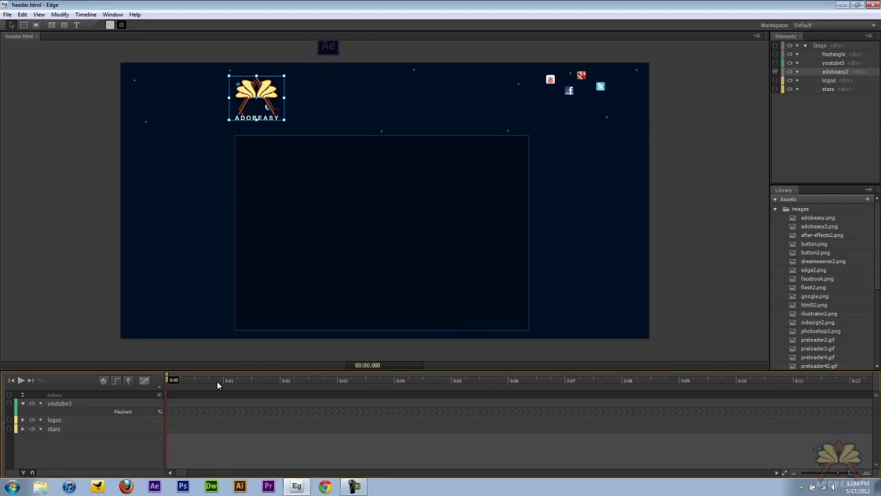
key("shift+t")
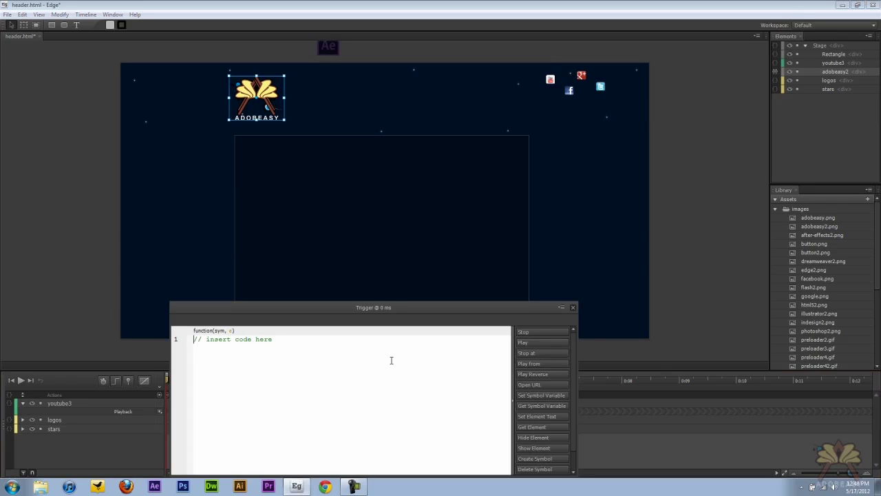
left_click(573, 307)
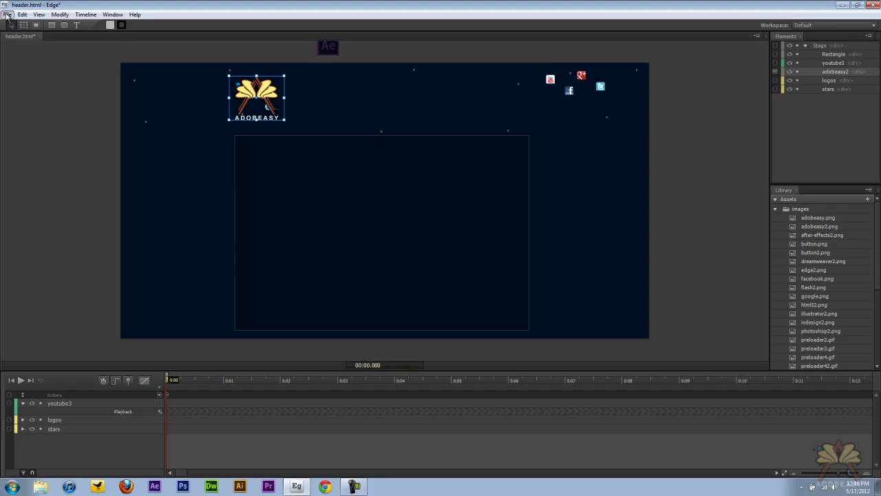
left_click(7, 15)
left_click(27, 112)
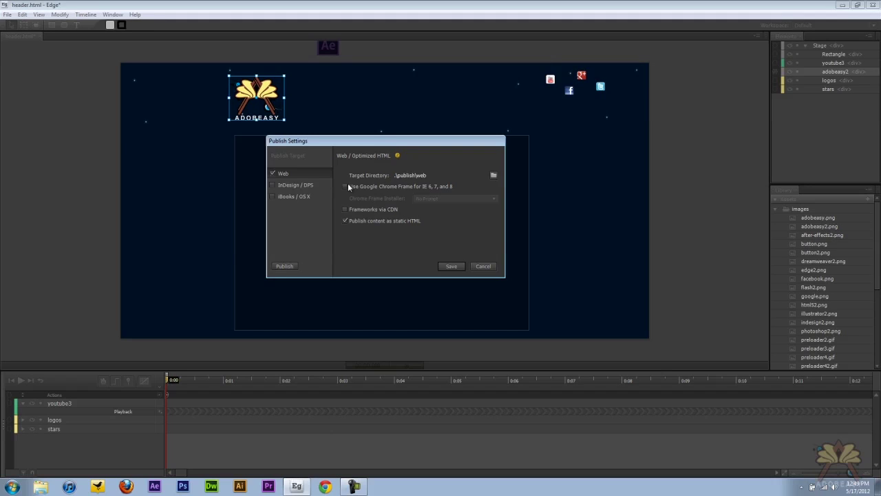
left_click(346, 186)
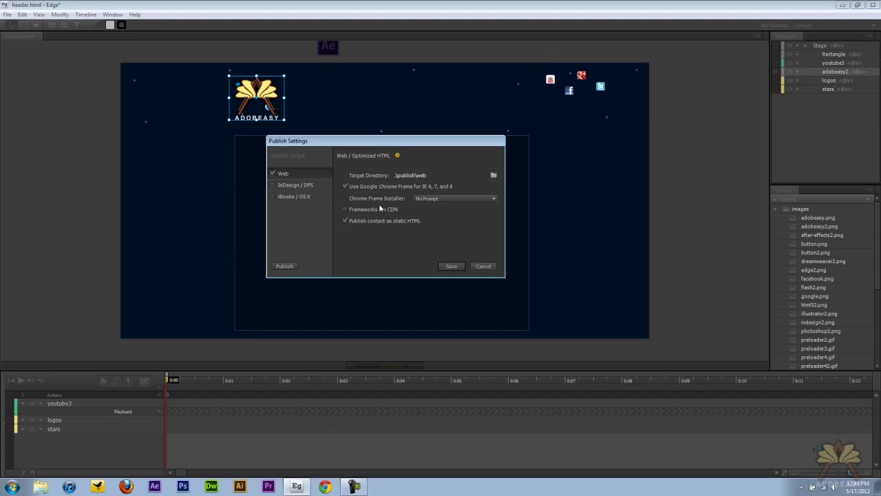
left_click(468, 199)
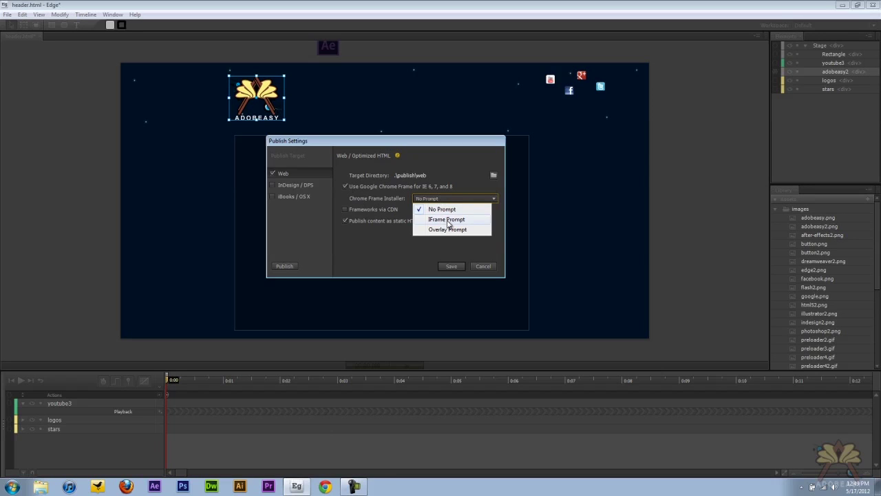
left_click(452, 170)
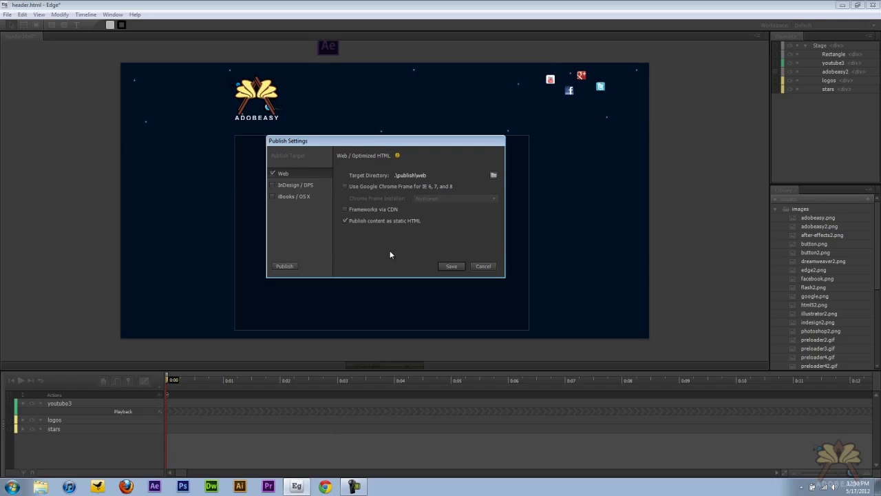
left_click(298, 186)
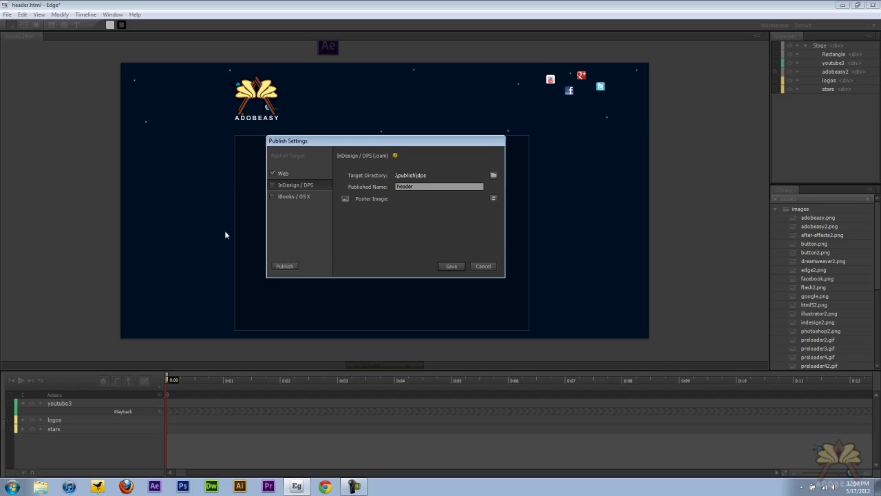
left_click(294, 197)
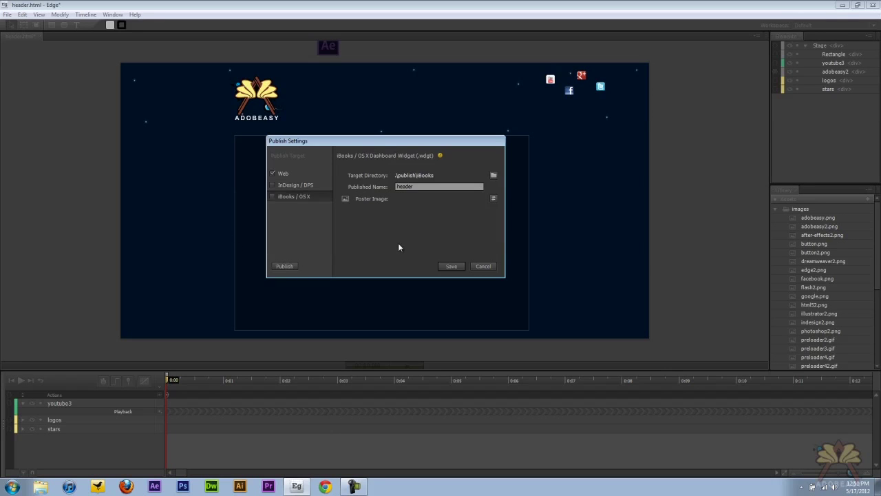
left_click(484, 267)
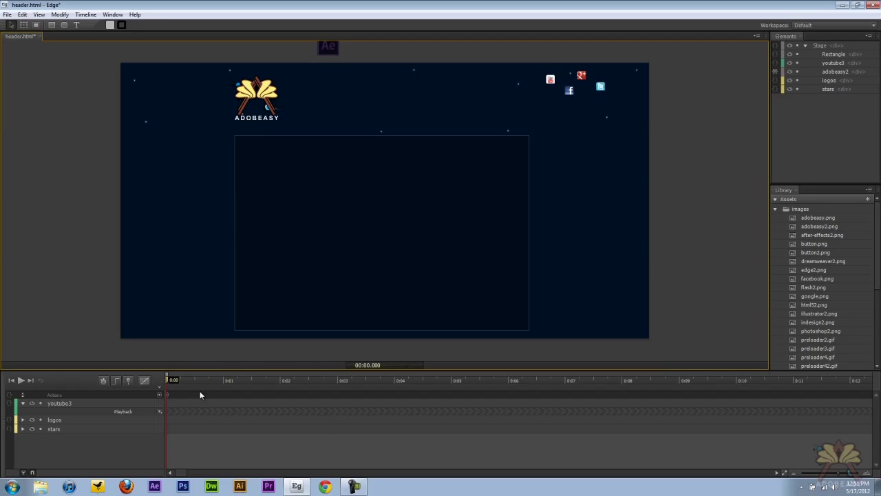